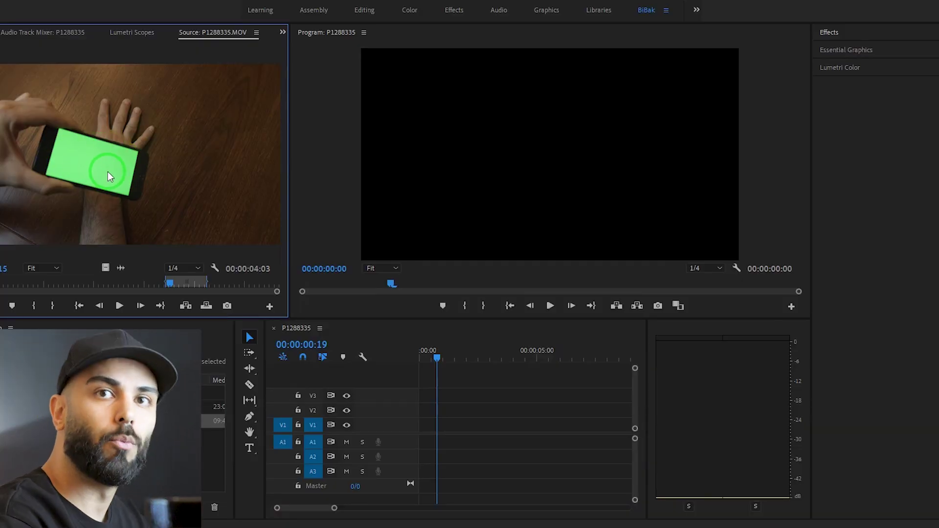
Place only the video of P1288335.MOV at the start of track V2.
drag(170, 284, 192, 293)
drag(258, 344, 228, 342)
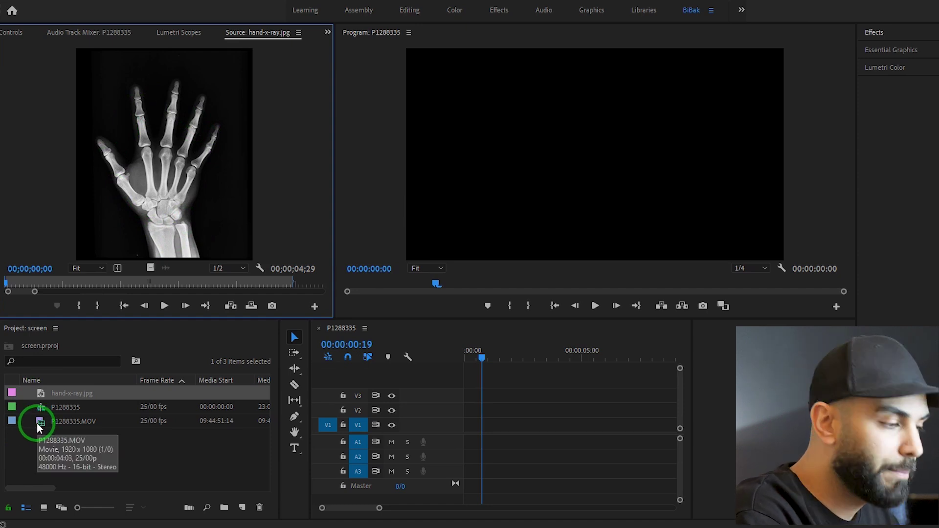
double_click(39, 427)
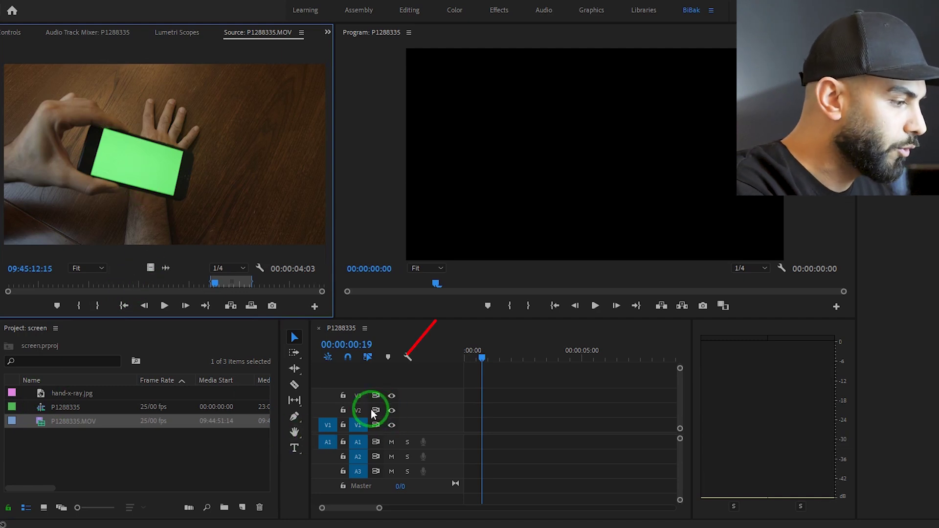
drag(149, 268, 440, 409)
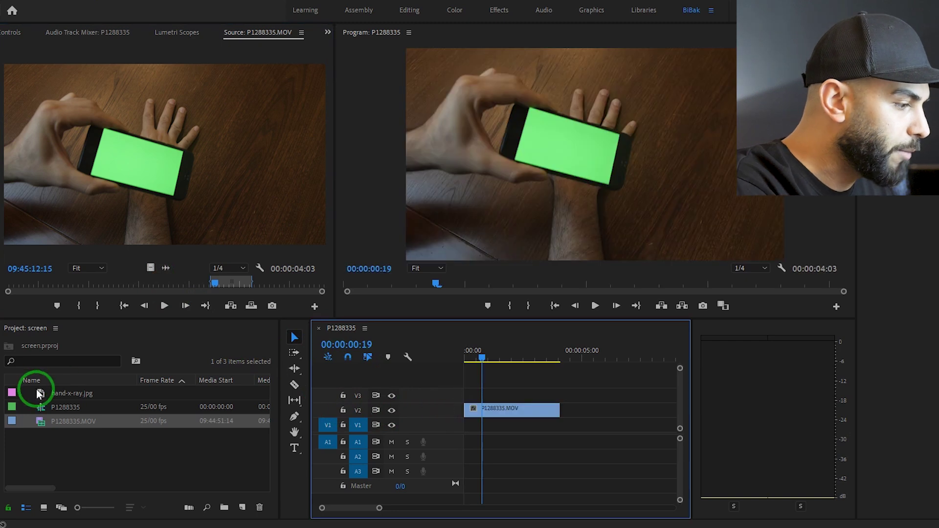
Add hand-x-ray.jpg at the start of track V3 and trim its end to match the video clip below.
double_click(40, 393)
drag(151, 268, 463, 392)
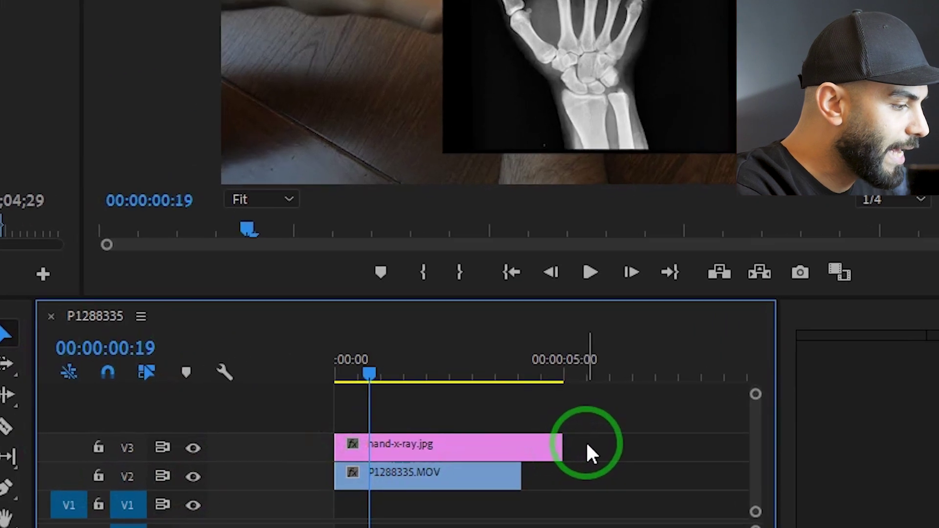
drag(582, 394, 582, 394)
drag(567, 443, 525, 444)
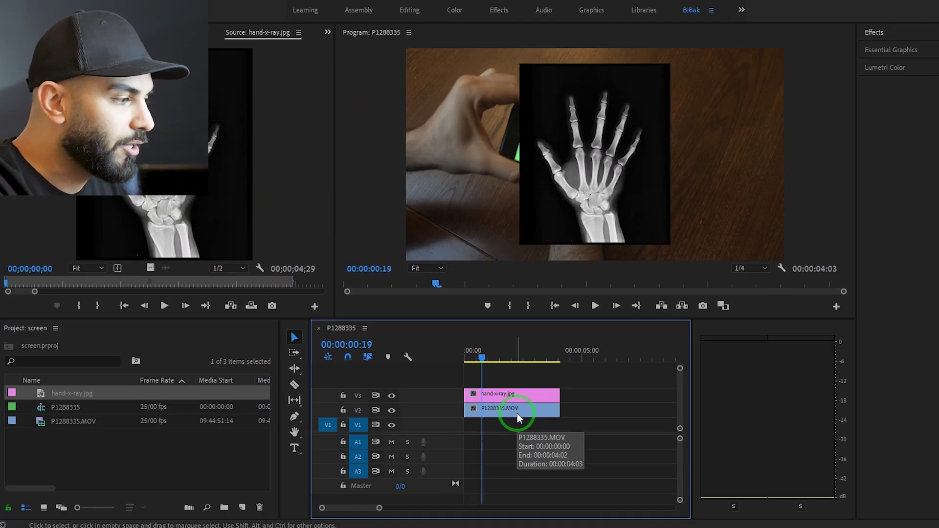
Set the opacity of the hand-x-ray.jpg clip to 50%.
click(577, 158)
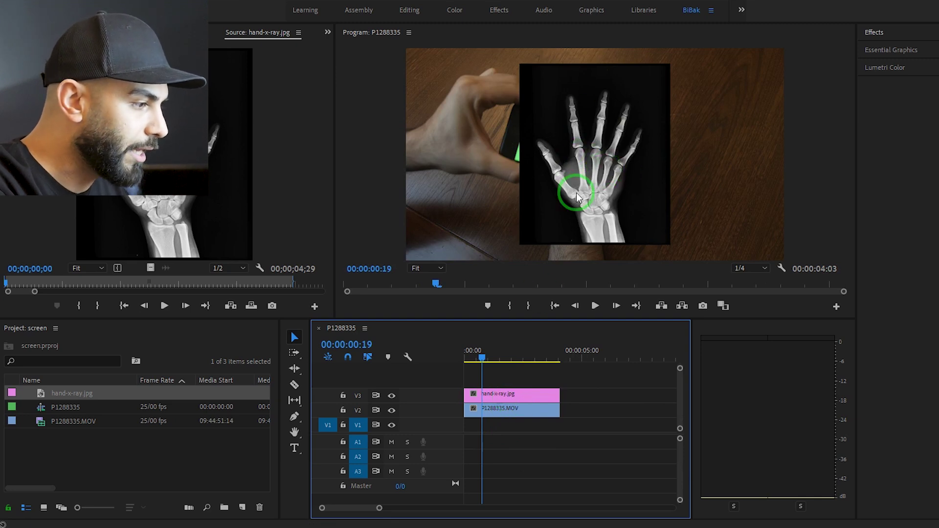
click(27, 30)
click(42, 199)
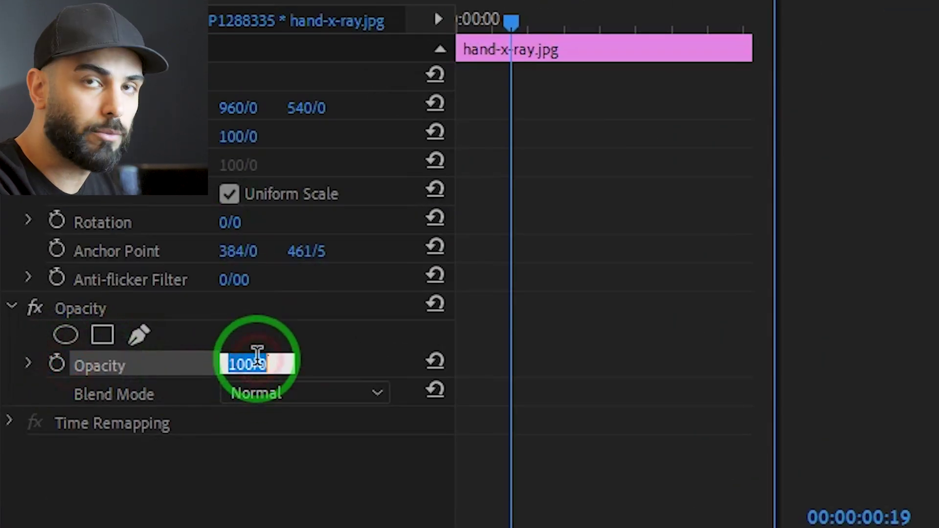
click(594, 373)
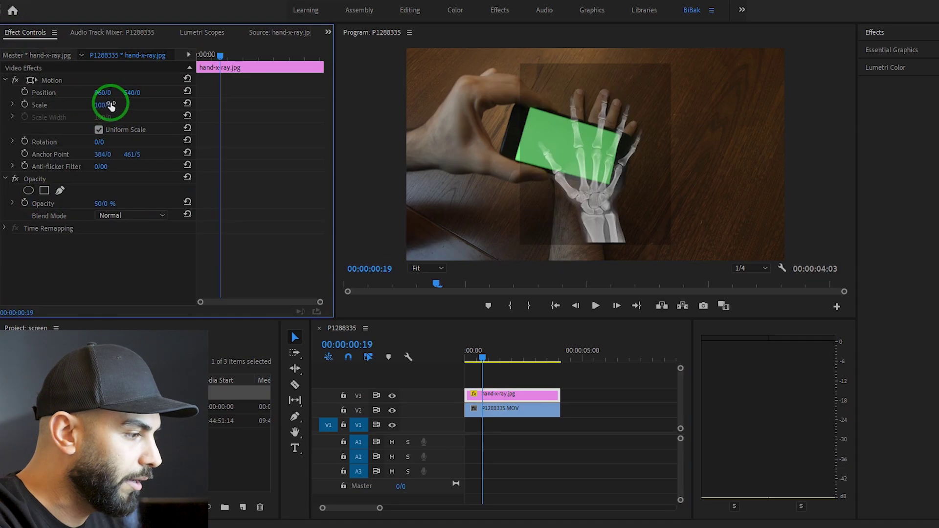
Align the x-ray with the real hand using scale 91.3, rotation 7.4° and position 921.2, 483.3.
drag(250, 135, 243, 135)
drag(102, 141, 117, 140)
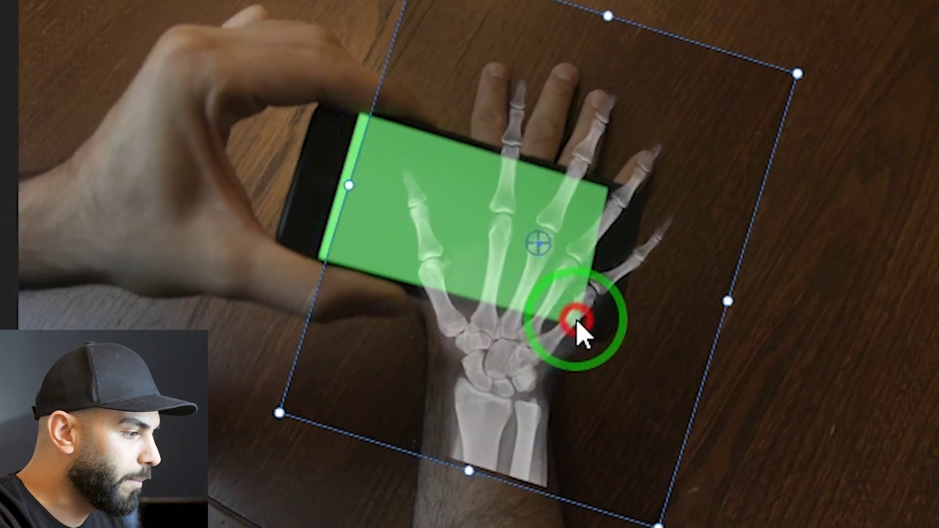
drag(615, 188, 607, 183)
drag(557, 309, 558, 252)
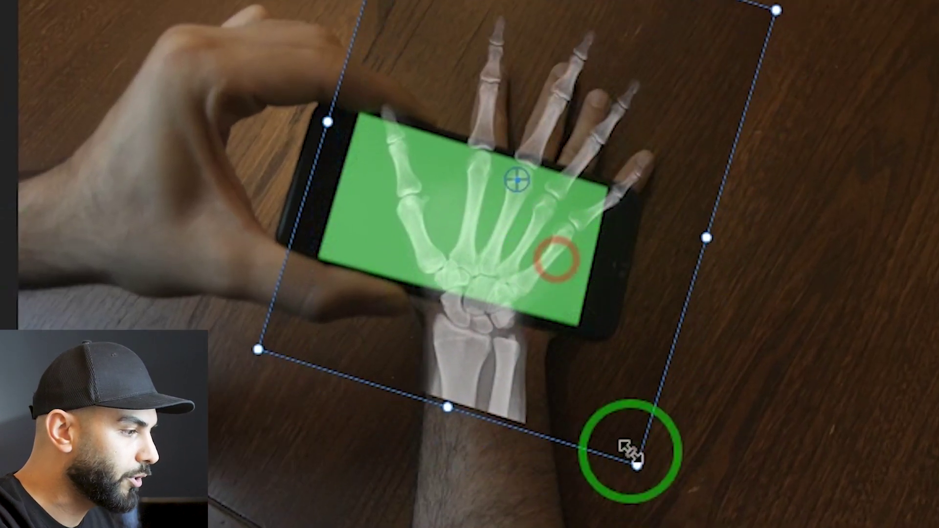
drag(636, 461, 624, 356)
drag(654, 306, 588, 139)
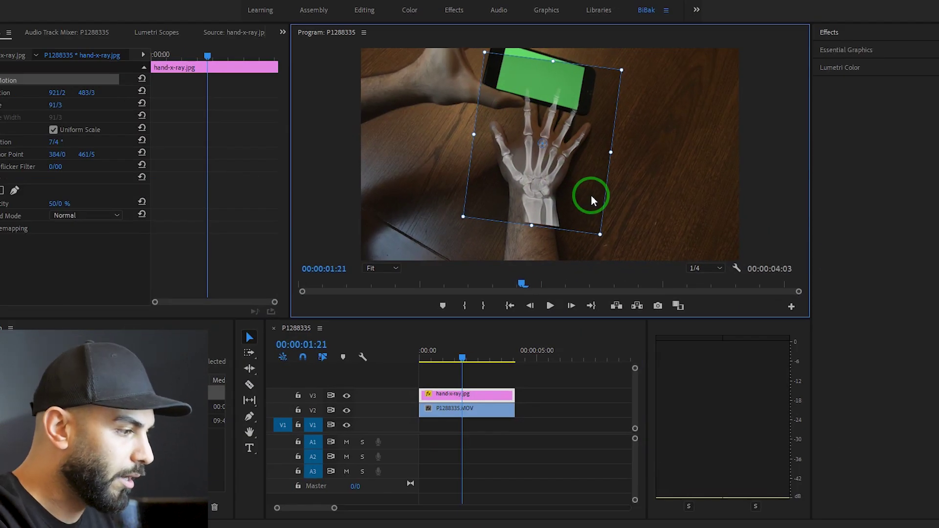
Move the hand-x-ray.jpg clip to track V1 beneath the video and reset its opacity to 100%.
click(479, 398)
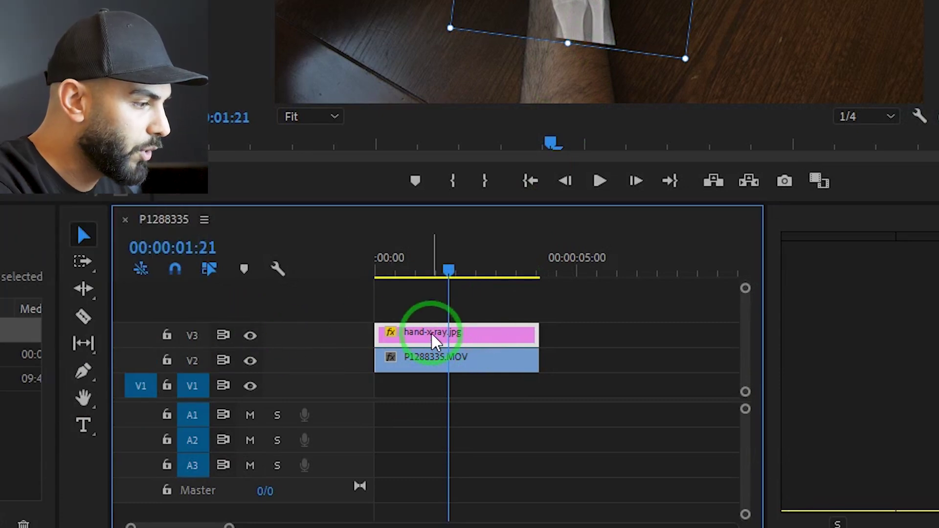
drag(436, 342, 436, 390)
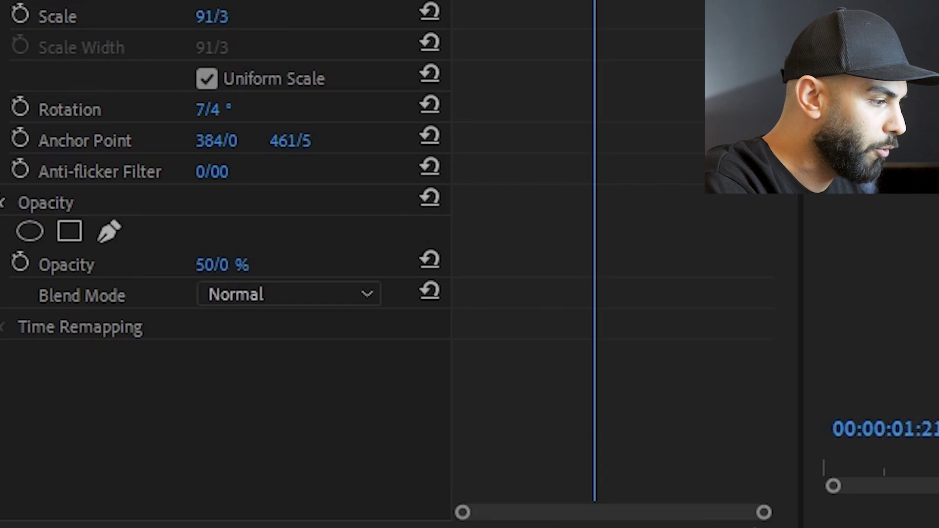
click(440, 264)
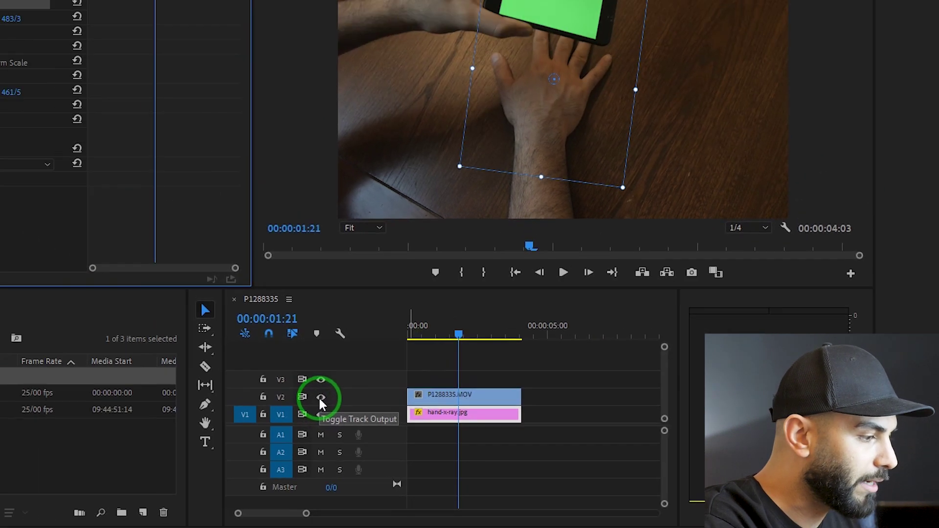
Hide track V2 and create a 1920 × 1080 color matte in the dark tone 070707 sampled from the x-ray's background.
click(321, 398)
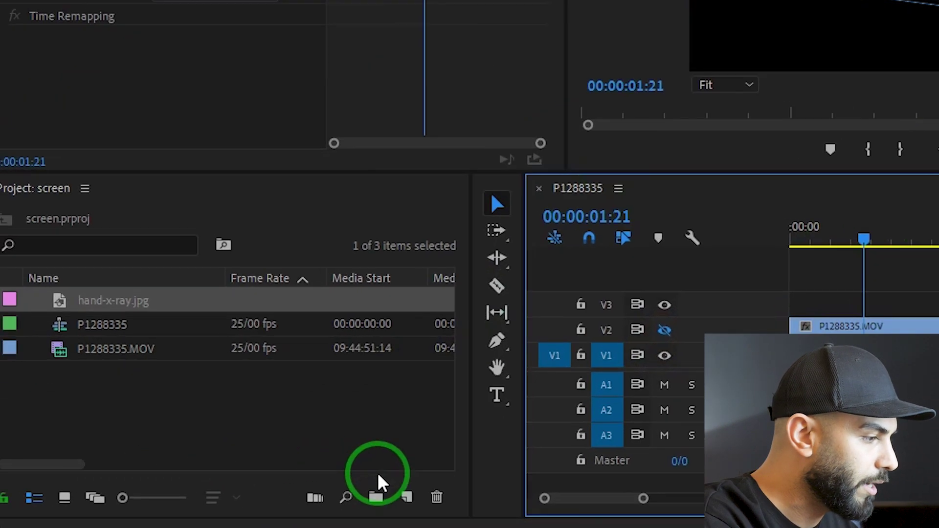
click(197, 507)
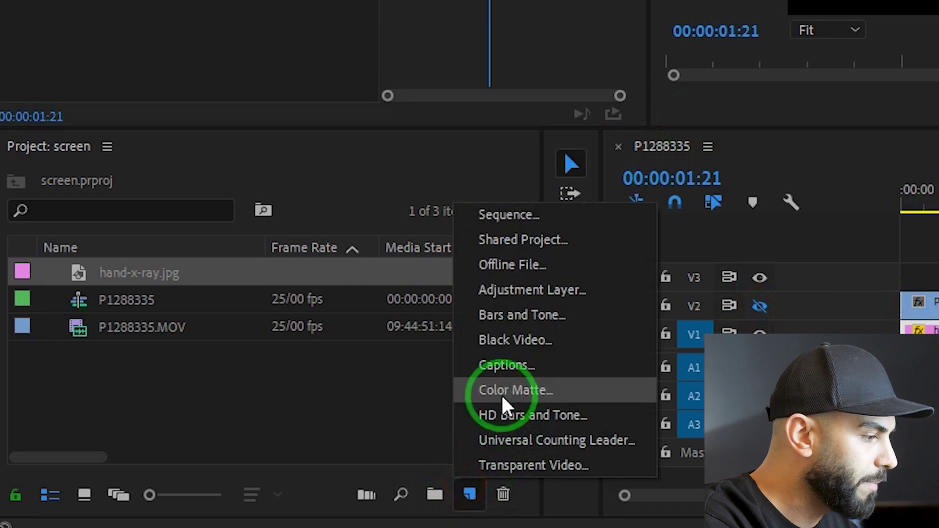
click(485, 391)
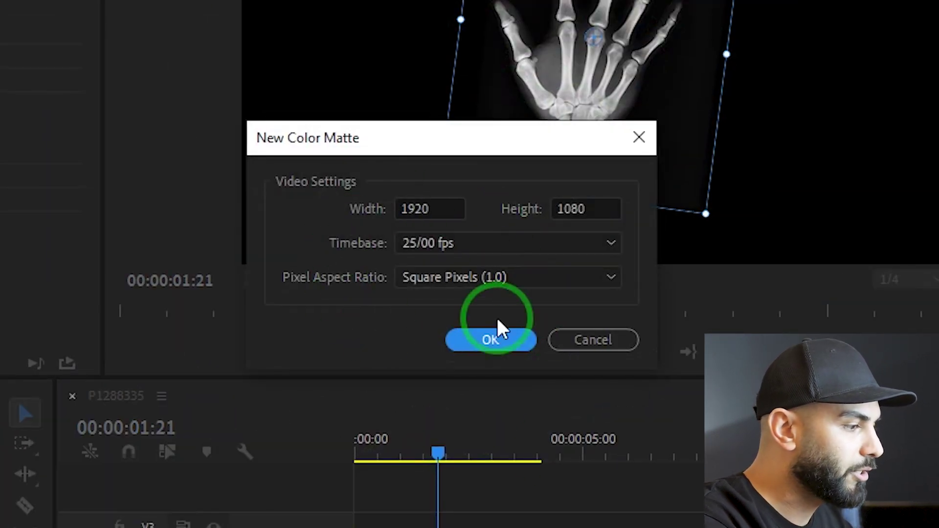
click(509, 339)
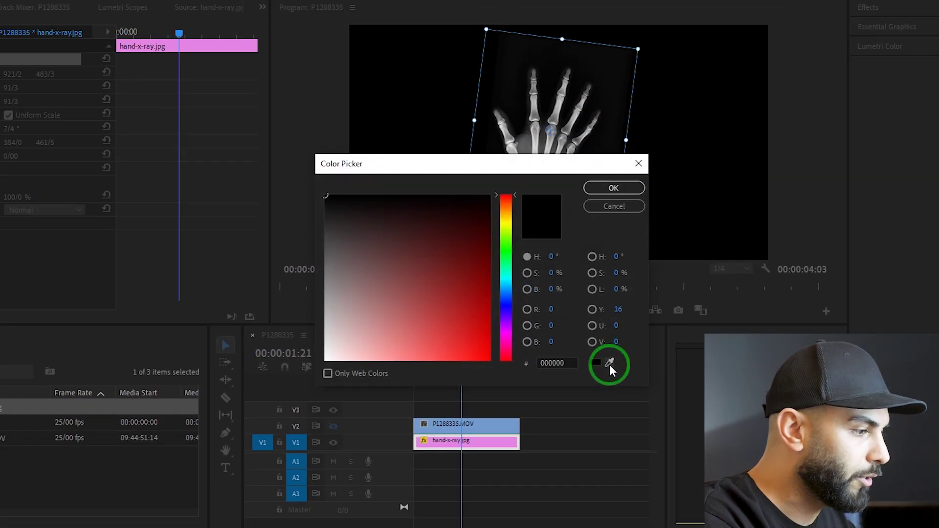
click(518, 91)
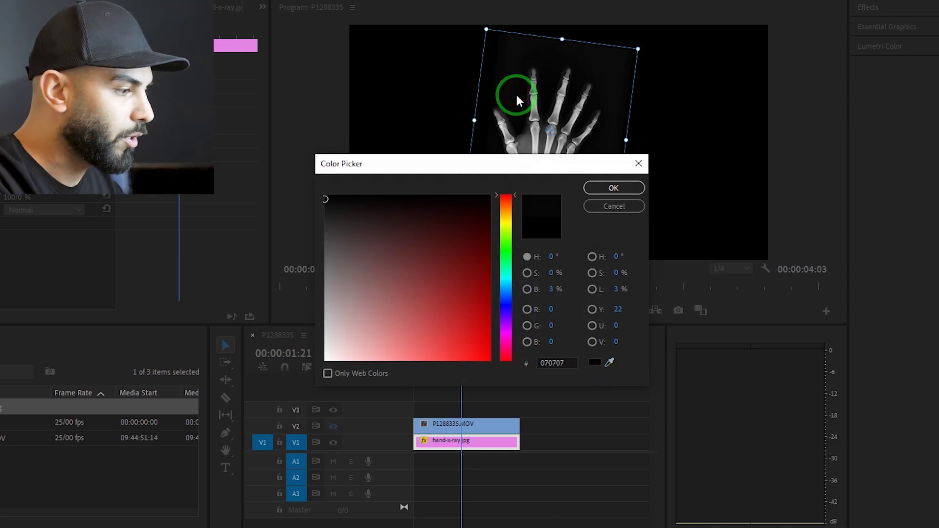
click(615, 187)
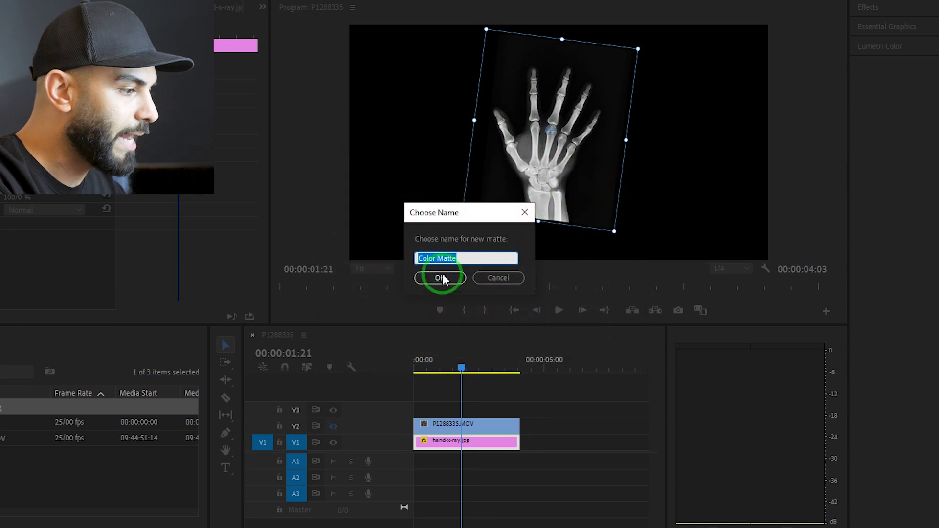
click(441, 277)
Show track V2 again and move the video and x-ray clips up one track each to free V1.
click(332, 426)
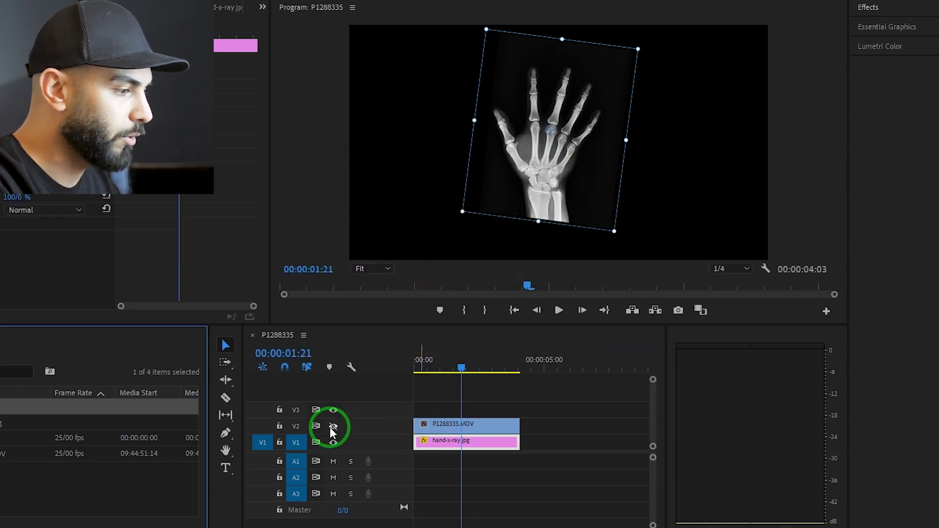
click(333, 426)
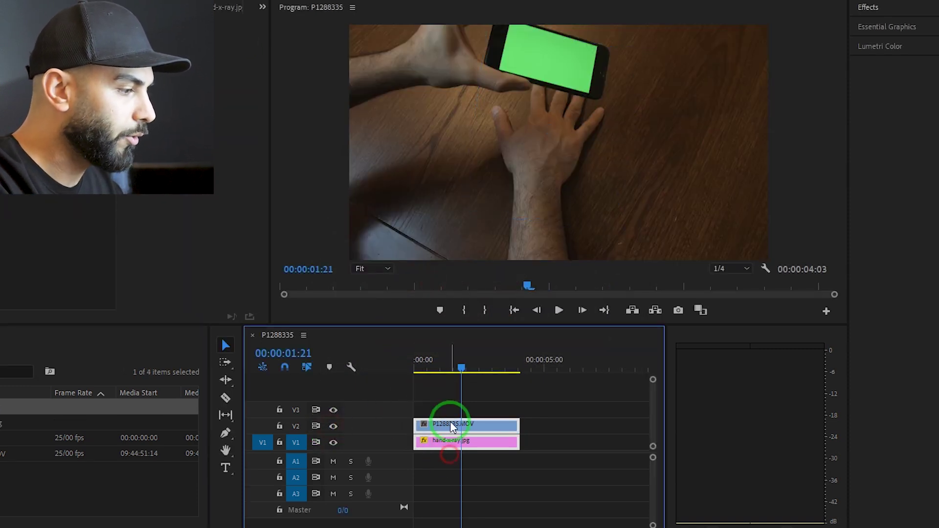
drag(450, 425, 448, 413)
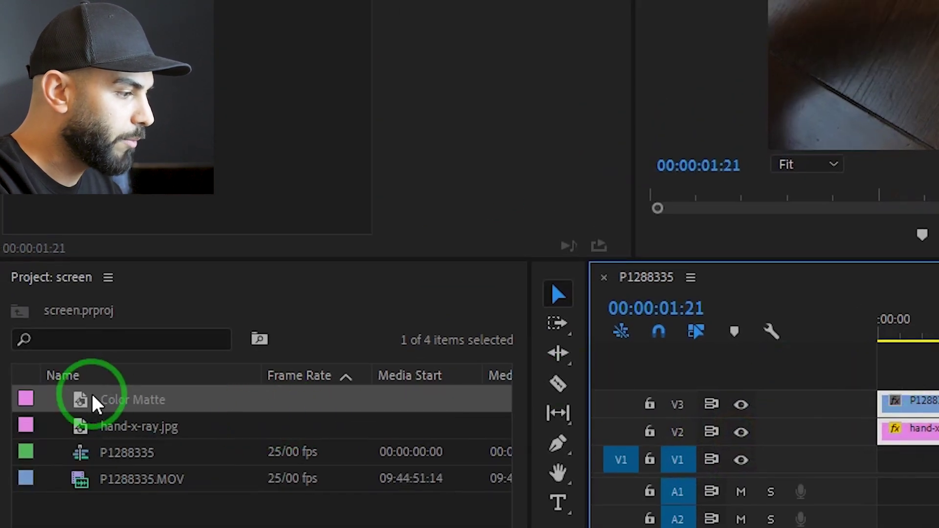
Place the Color Matte at the start of track V1 and trim its end to match the clips above.
mouse_move(95, 404)
mouse_down()
mouse_move(816, 502)
mouse_move(883, 458)
mouse_up()
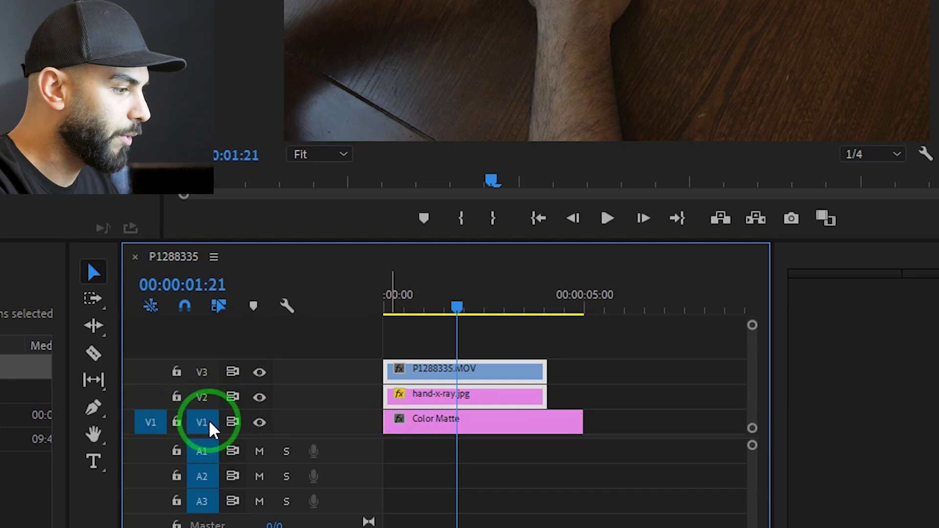
click(545, 426)
drag(583, 424, 561, 430)
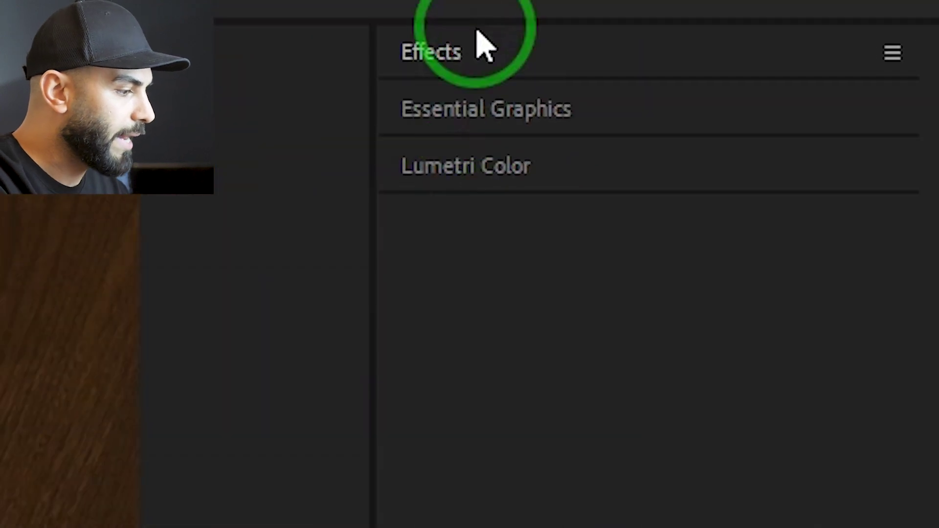
Find the Ultra Key effect and apply it to the P1288335.MOV clip on track V3.
click(482, 49)
click(470, 93)
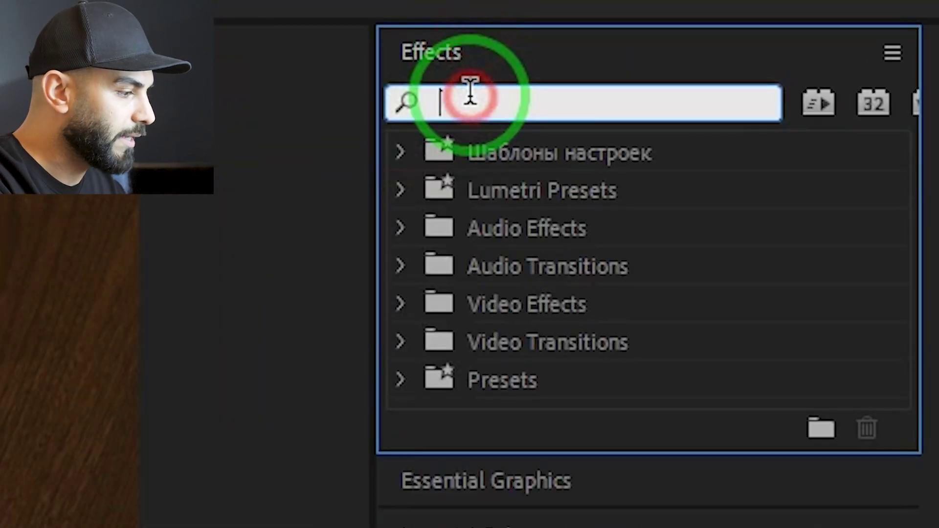
text(ultra ke)
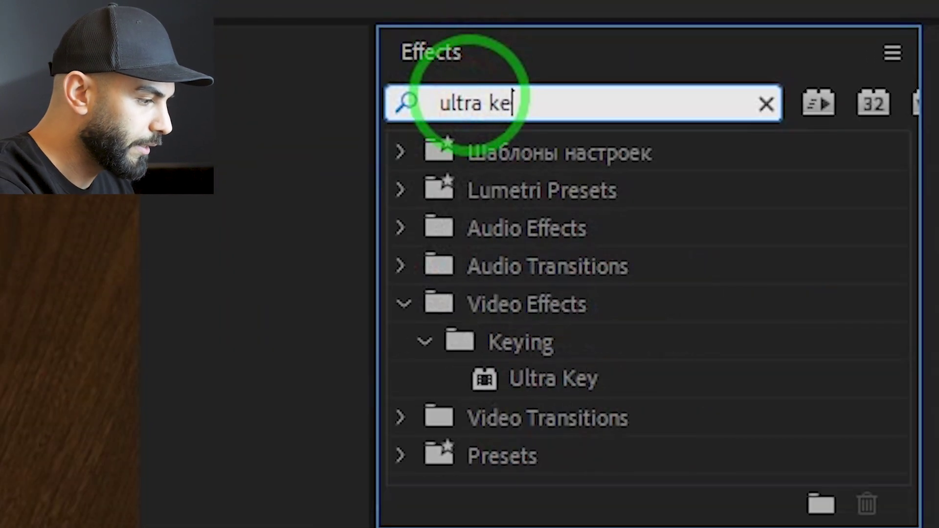
drag(526, 391, 411, 404)
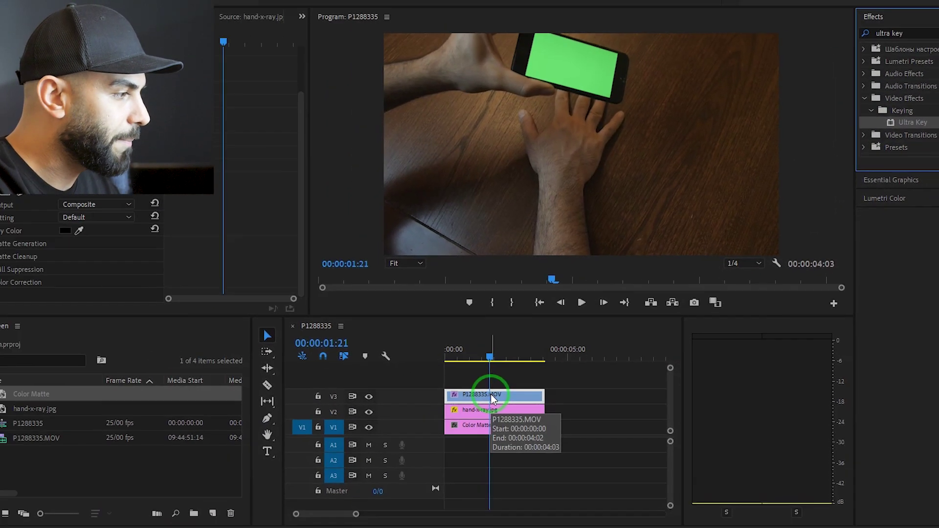
Set the Ultra Key's key color by sampling the green of the phone screen in the program picture.
click(43, 188)
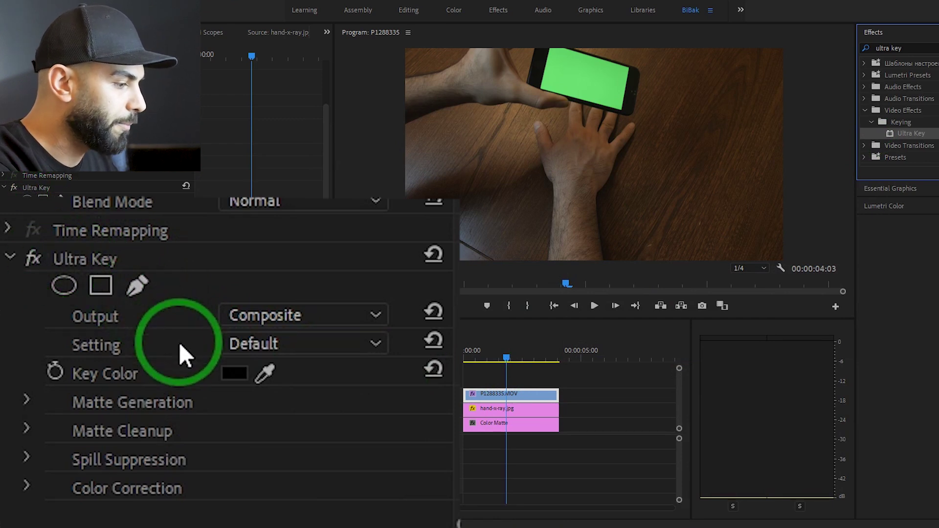
drag(266, 371, 536, 97)
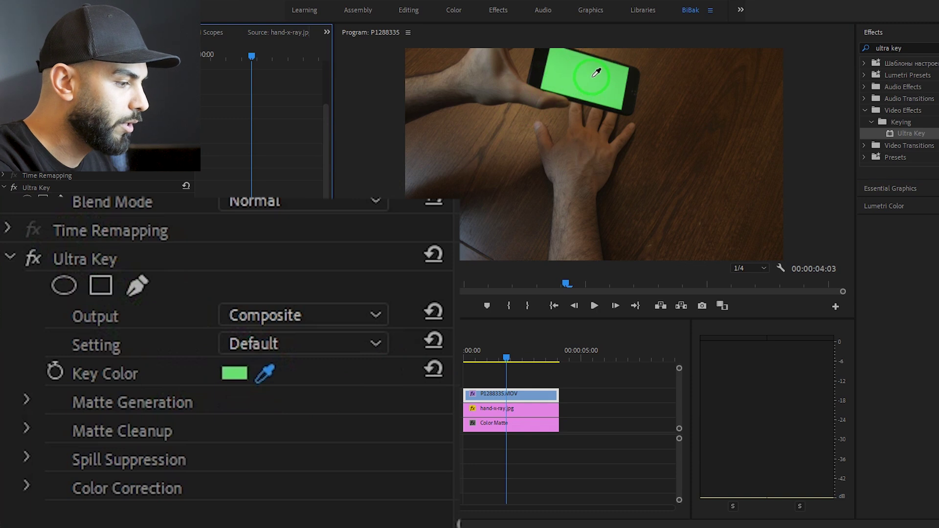
drag(586, 90, 585, 92)
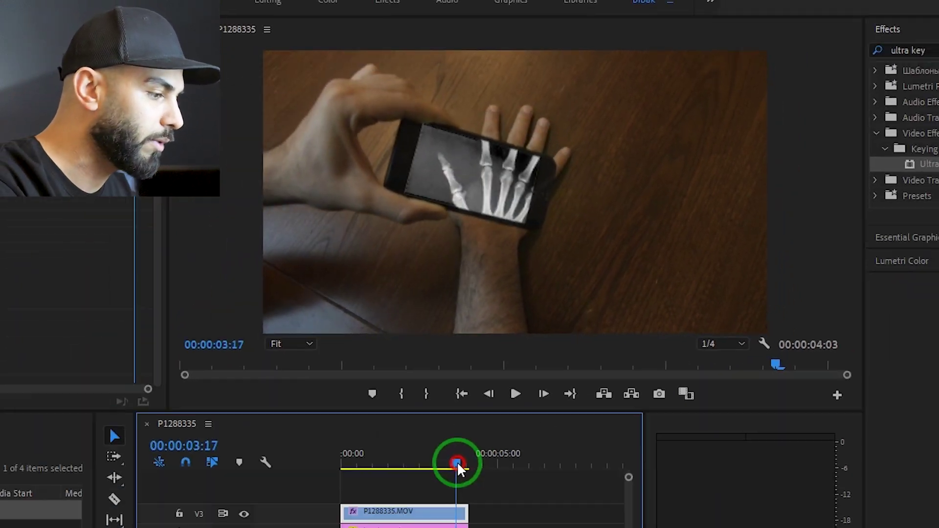
Go to 00:00:03:10 in the sequence and set the Ultra Key output to Alpha Channel.
drag(457, 461, 449, 463)
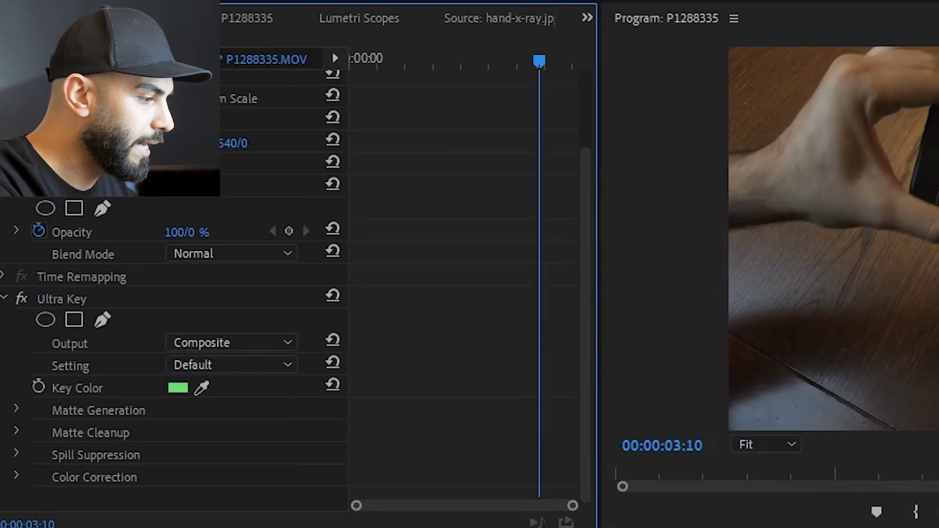
click(54, 22)
click(71, 318)
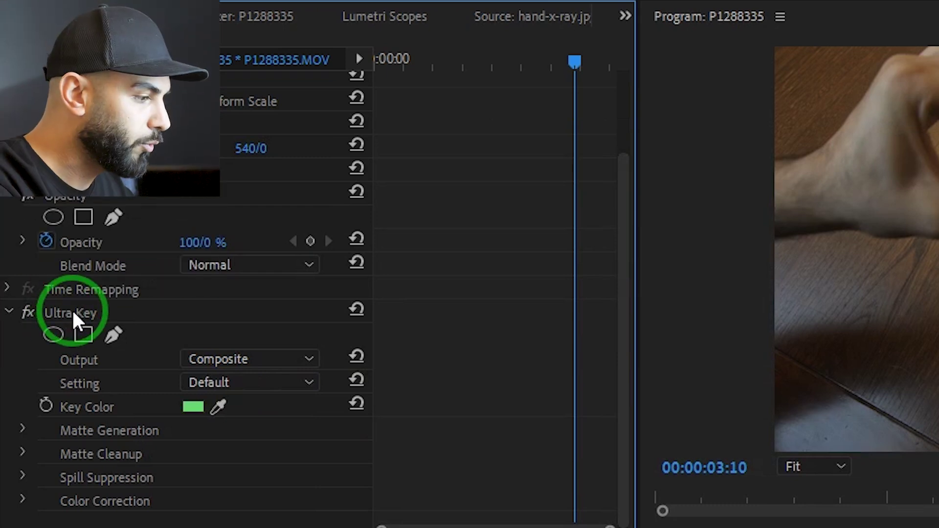
click(233, 359)
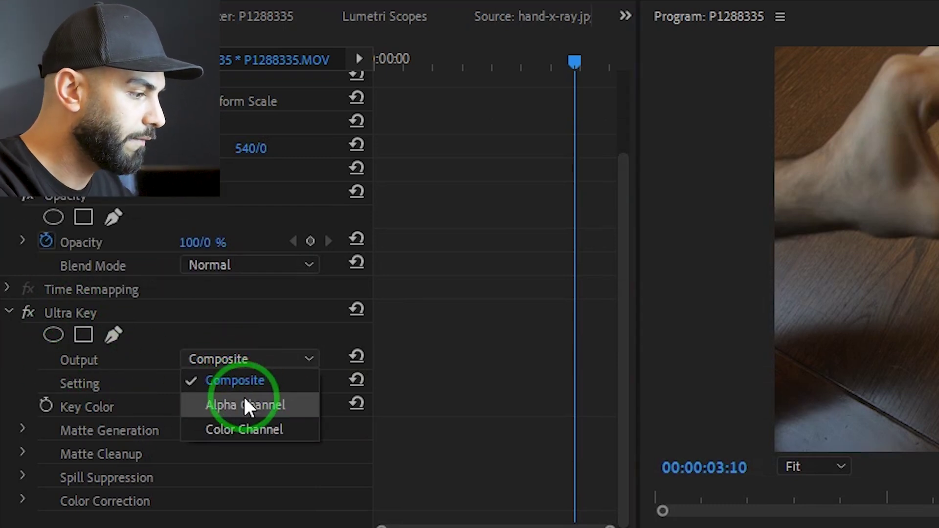
click(244, 398)
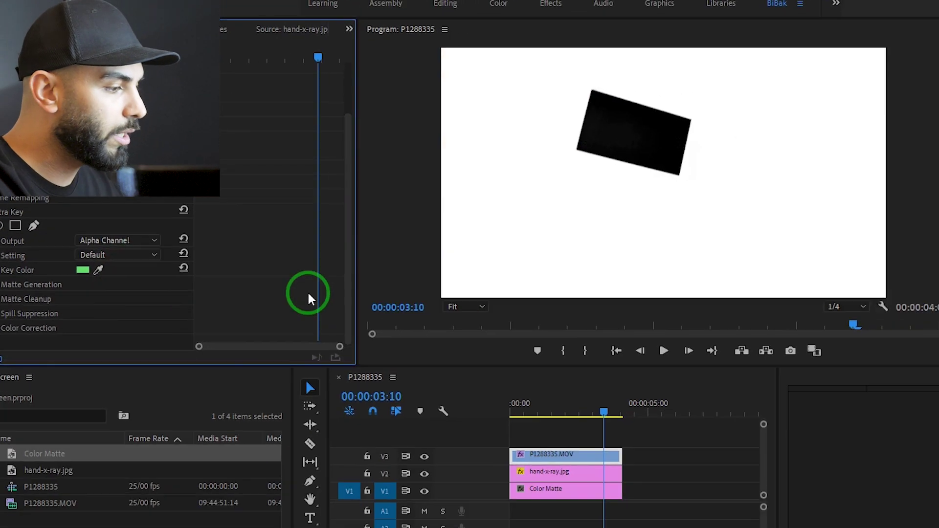
Check the matte along the sequence, stopping at 00:00:00:19, and set the Ultra Key's Matte Generation pedestal to 52.
drag(559, 402, 582, 416)
drag(481, 362, 453, 364)
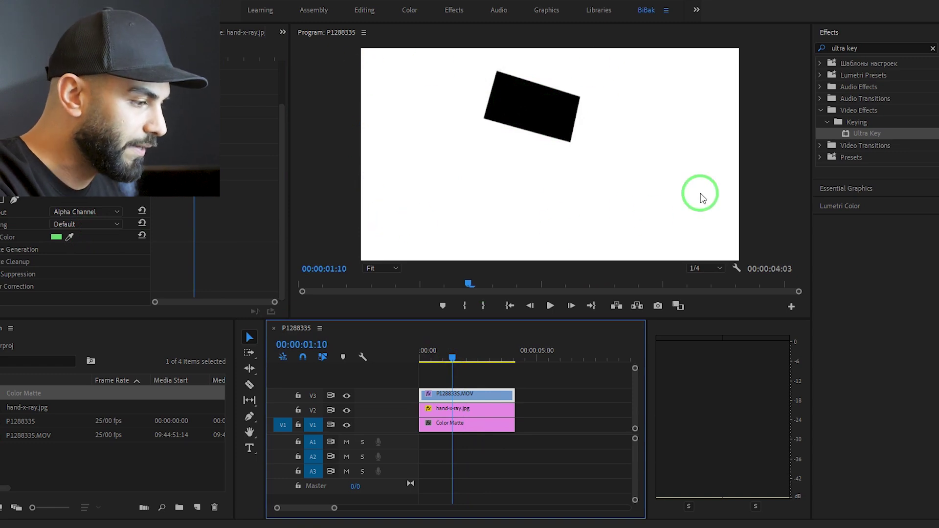
mouse_move(443, 361)
mouse_down()
mouse_move(467, 361)
mouse_move(439, 362)
mouse_up()
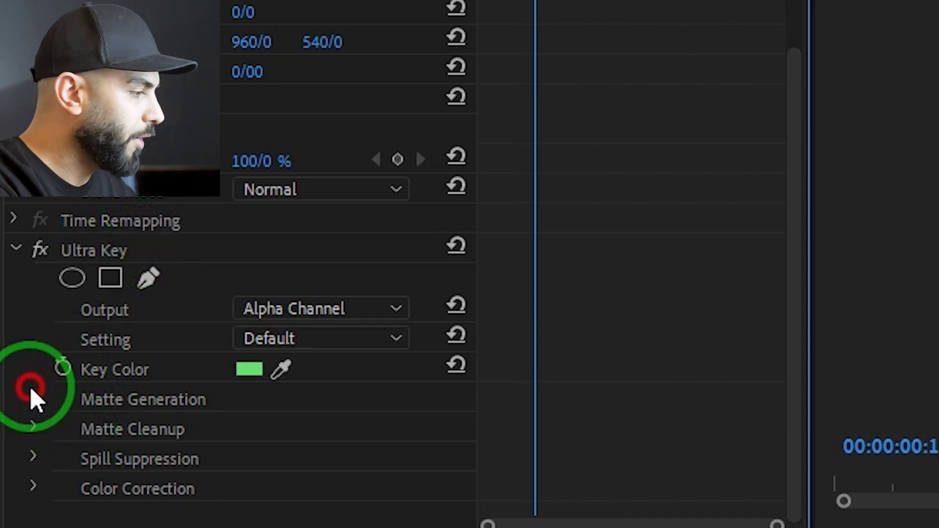
click(33, 398)
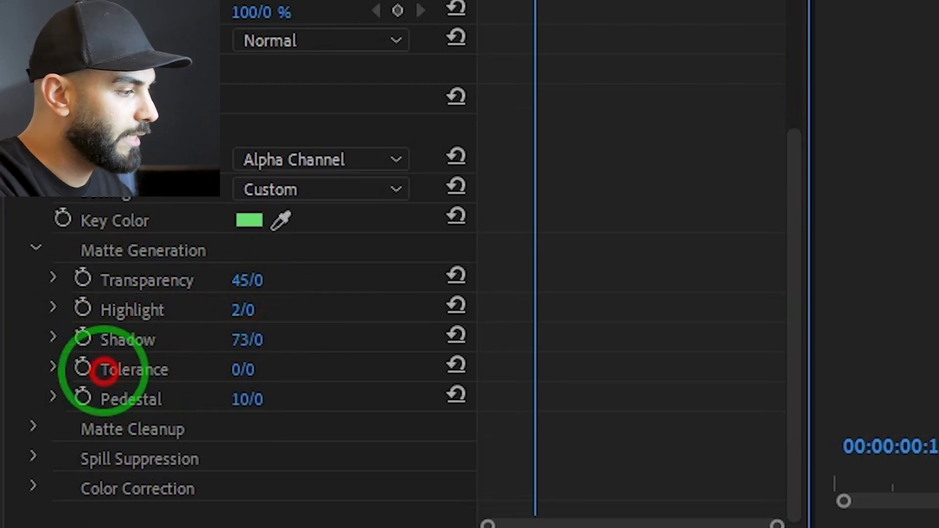
click(258, 338)
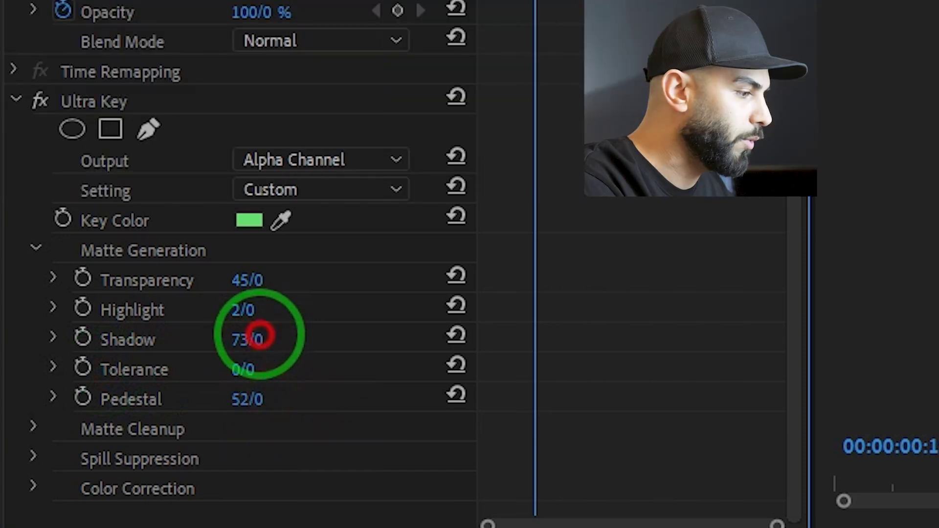
Set the Ultra Key output to Composite and go to 00:00:01:08 in the sequence to check the result.
click(308, 163)
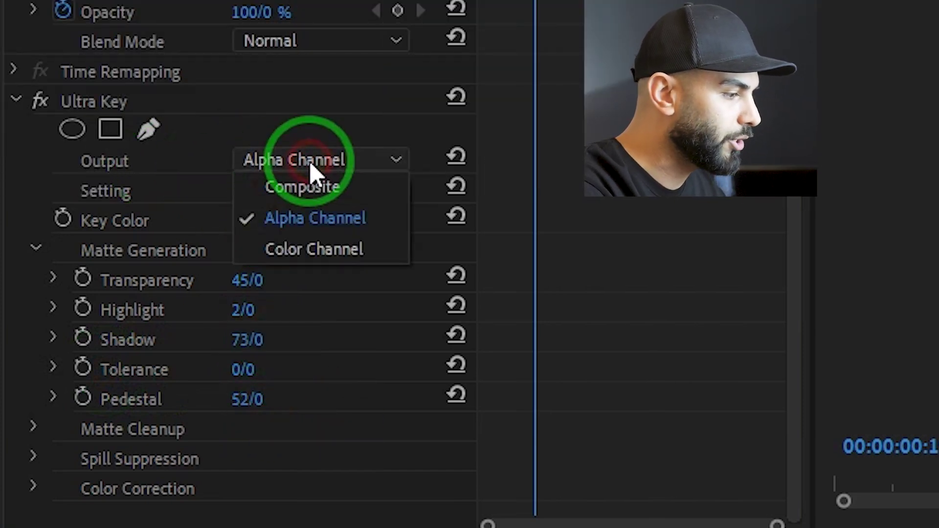
click(291, 187)
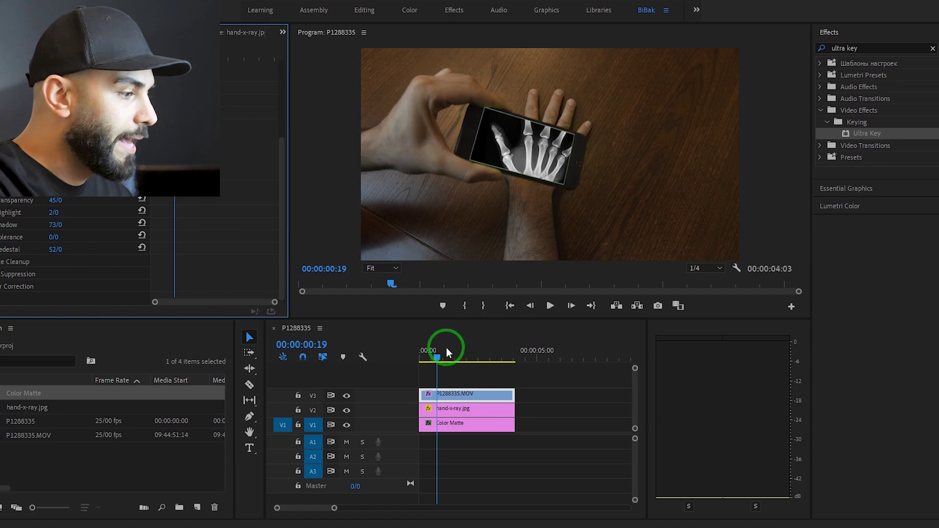
drag(446, 351, 449, 357)
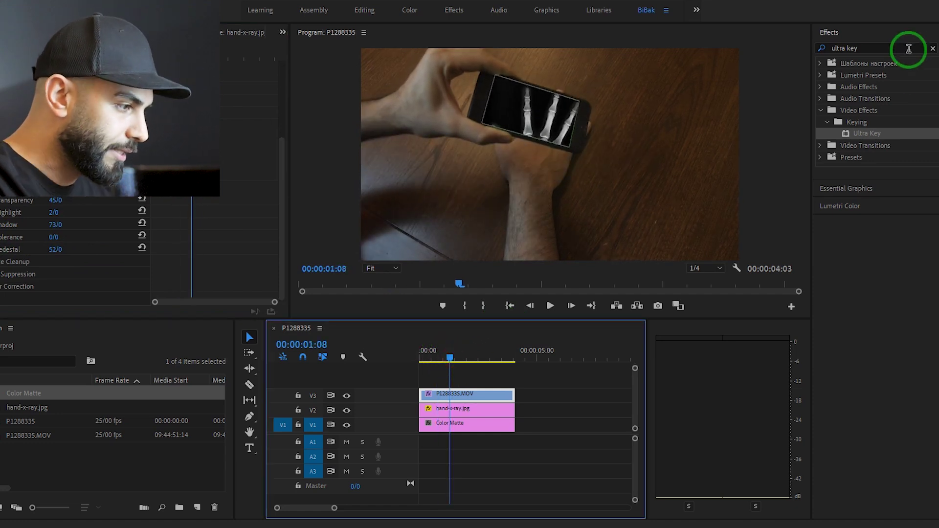
Search the effects for "tint".
click(838, 48)
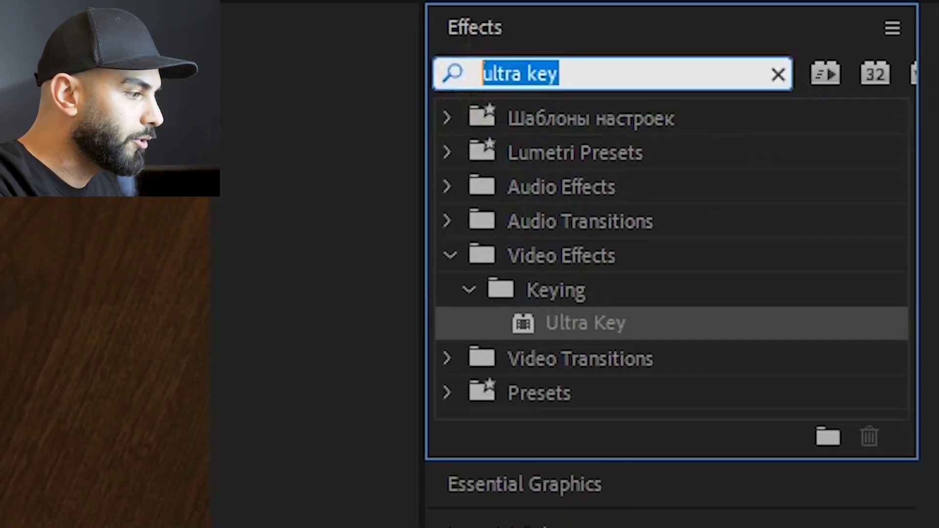
text(tint)
drag(567, 323, 409, 420)
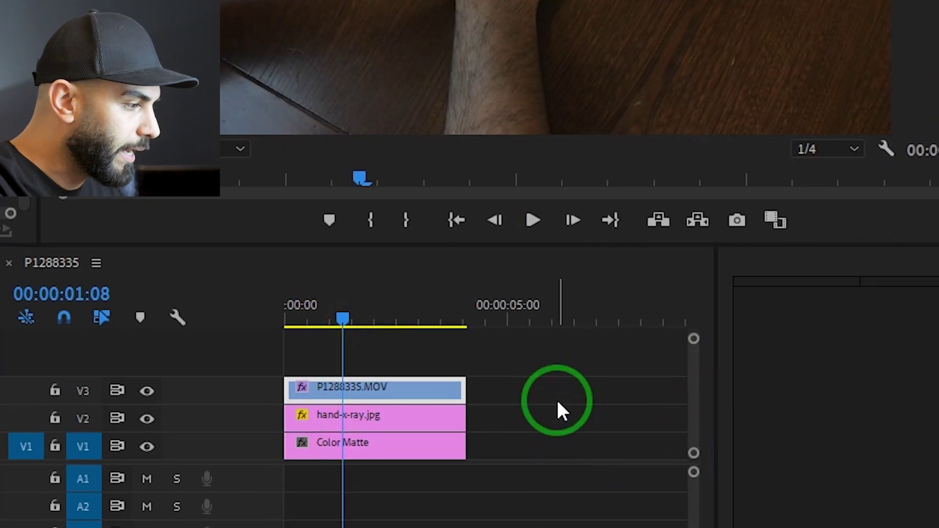
Nest the hand-x-ray.jpg and Color Matte clips on tracks V2 and V1 together, keeping the suggested name.
click(377, 421)
click(483, 416)
right_click(409, 420)
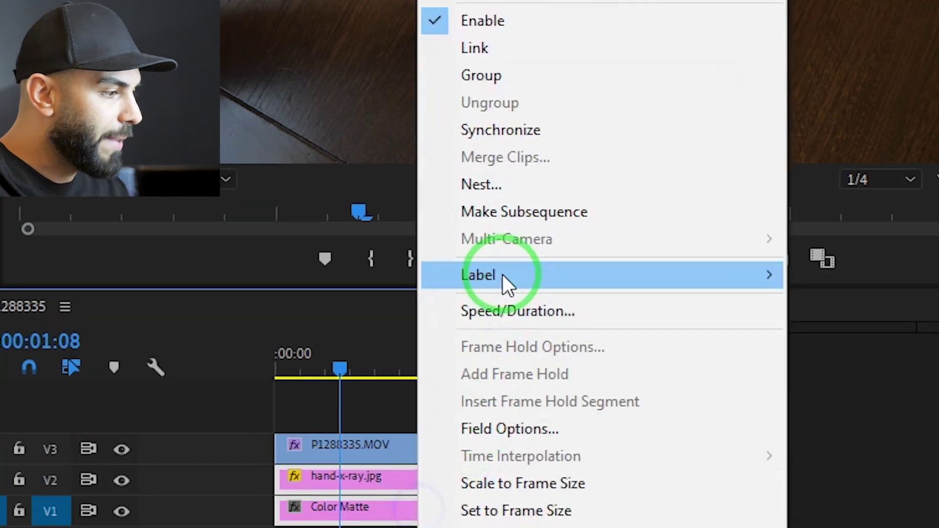
click(477, 151)
click(384, 285)
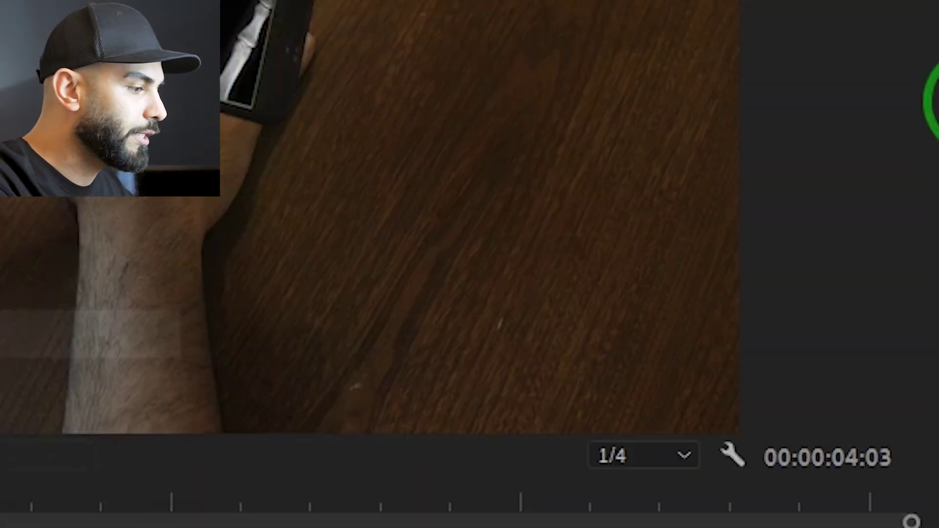
Apply the Tint effect to the nested sequence on track V1 and set its Map Black To color to green 12A13B.
drag(577, 331, 604, 308)
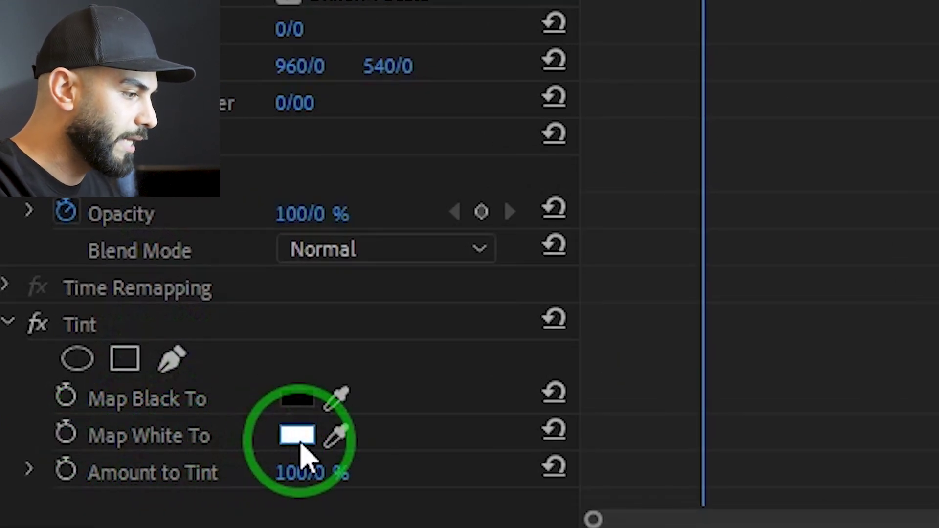
click(297, 399)
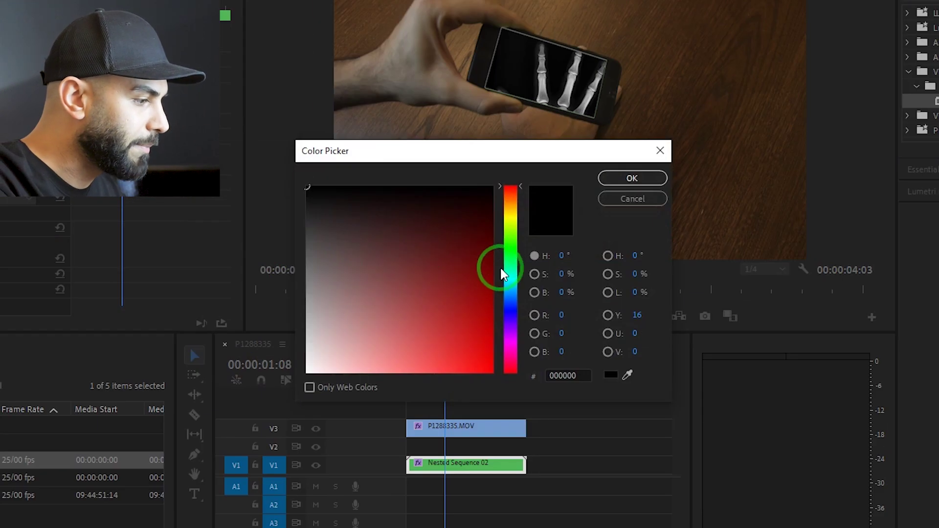
click(510, 259)
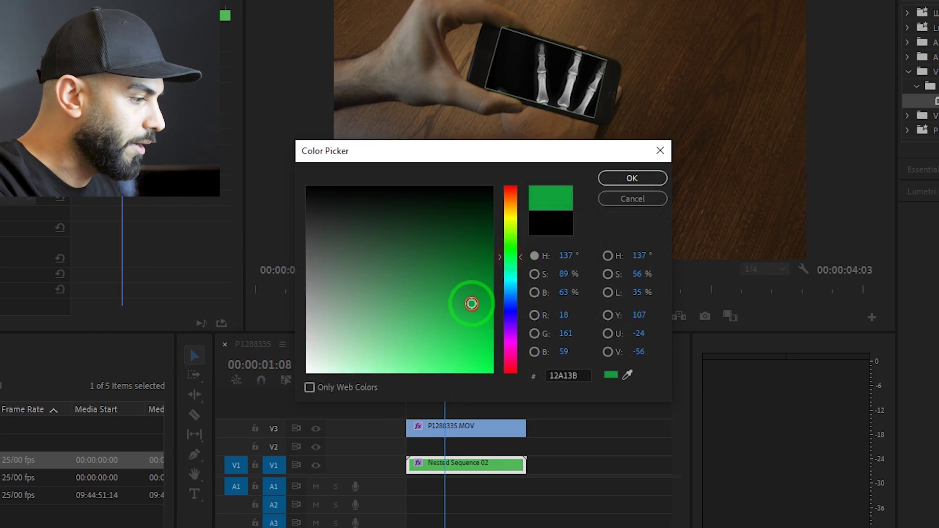
click(632, 179)
mouse_move(450, 357)
mouse_down()
mouse_move(471, 356)
mouse_move(422, 357)
mouse_move(450, 360)
mouse_up()
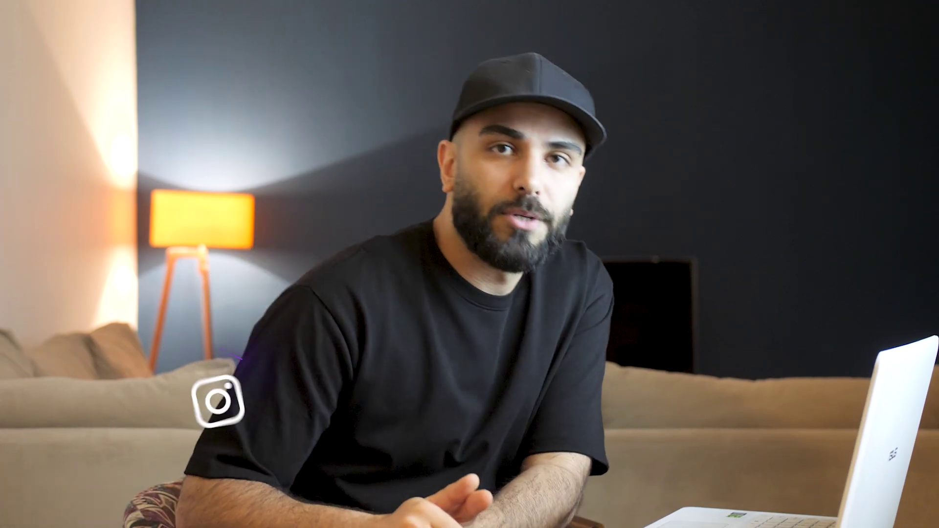